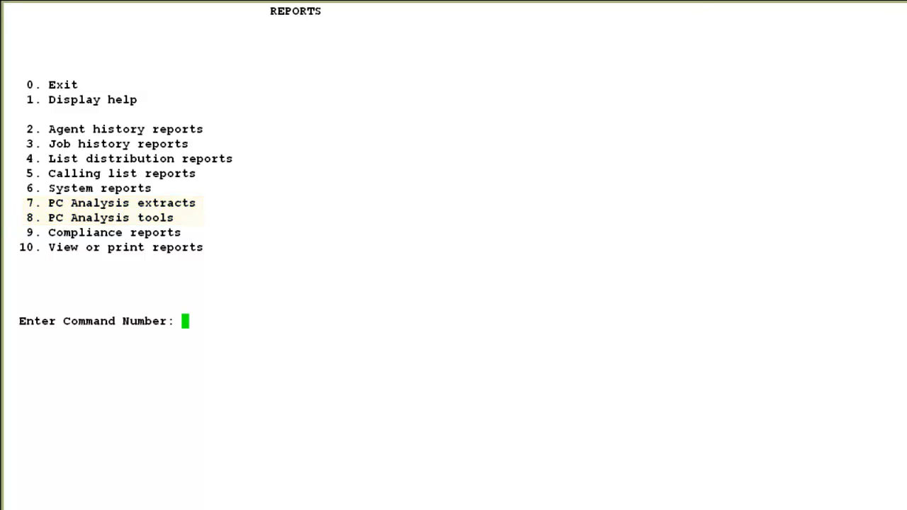
# Step: Create a new PC Analysis extract file named test1
pyautogui.write('7')
pyautogui.press('Return')
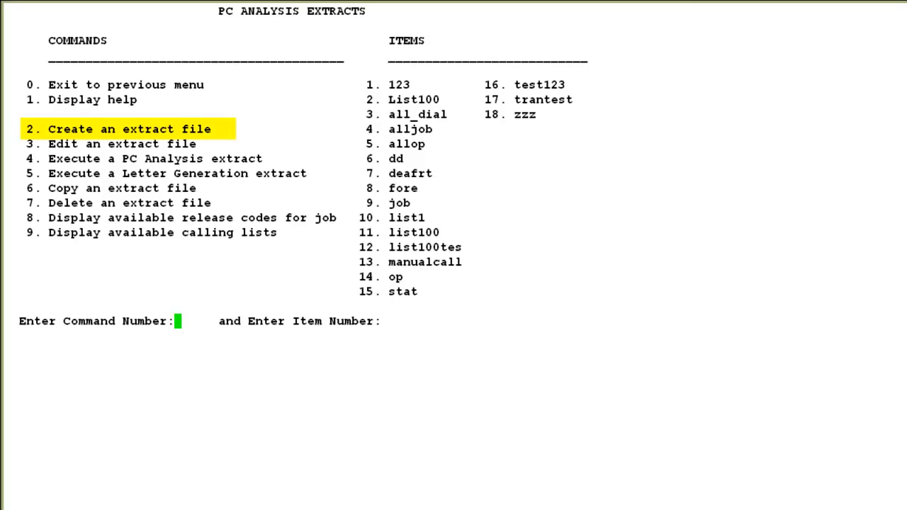
pyautogui.write('2')
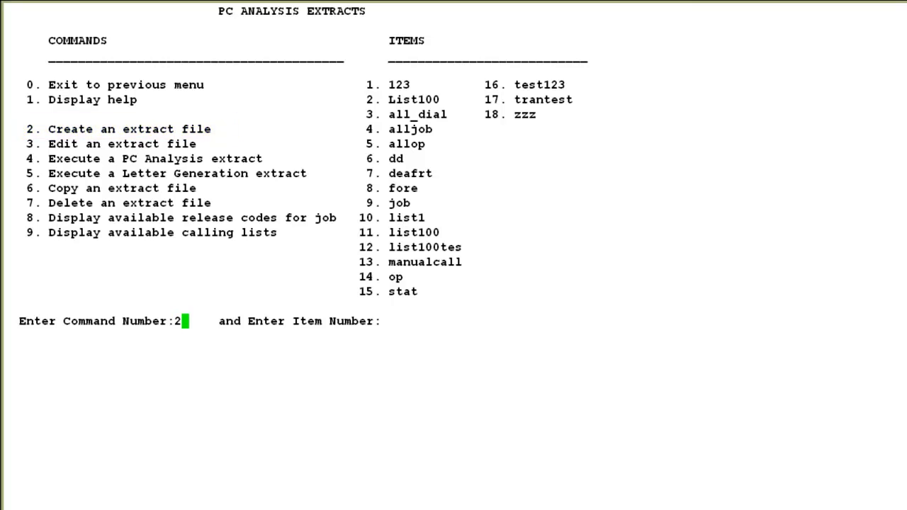
pyautogui.press('Return')
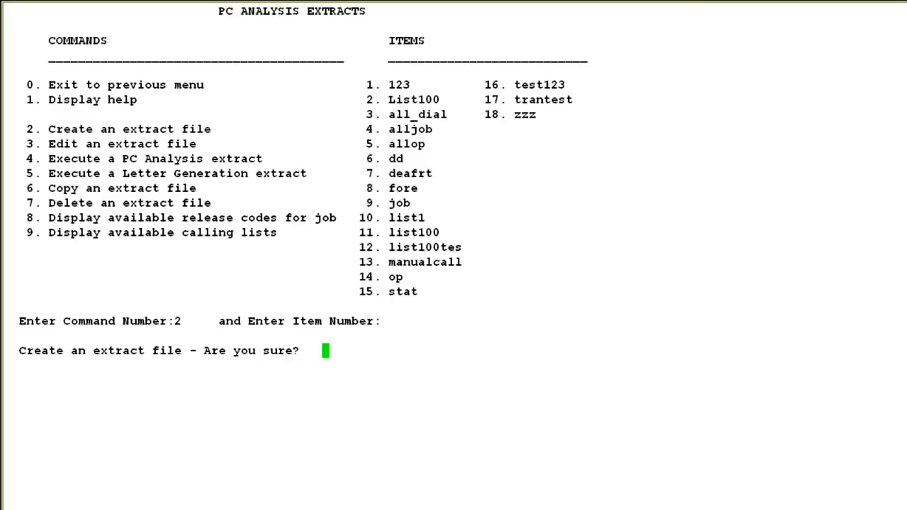
pyautogui.press('y')
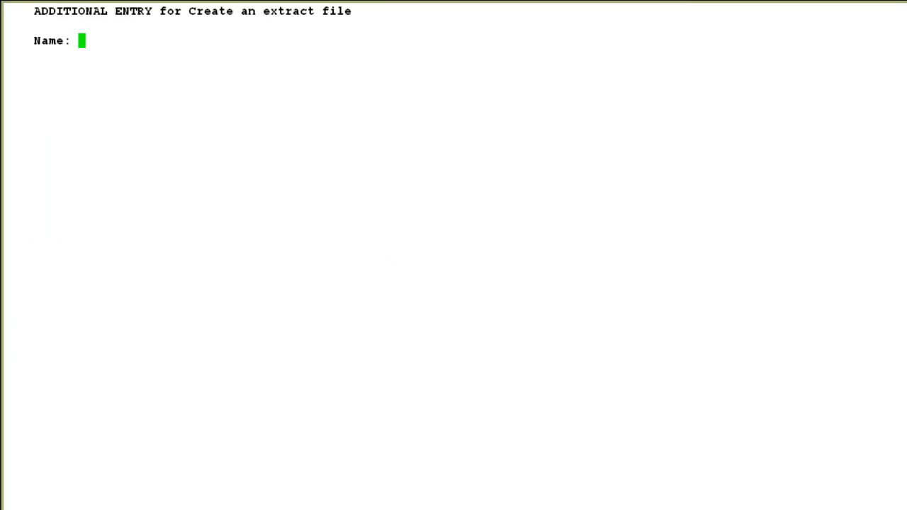
pyautogui.write('test1')
pyautogui.press('Return')
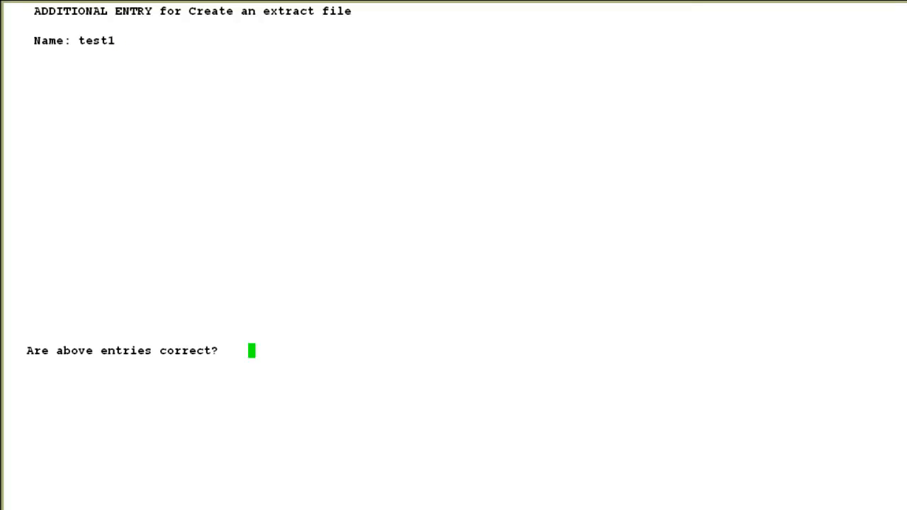
pyautogui.write('y')
pyautogui.press('Return')
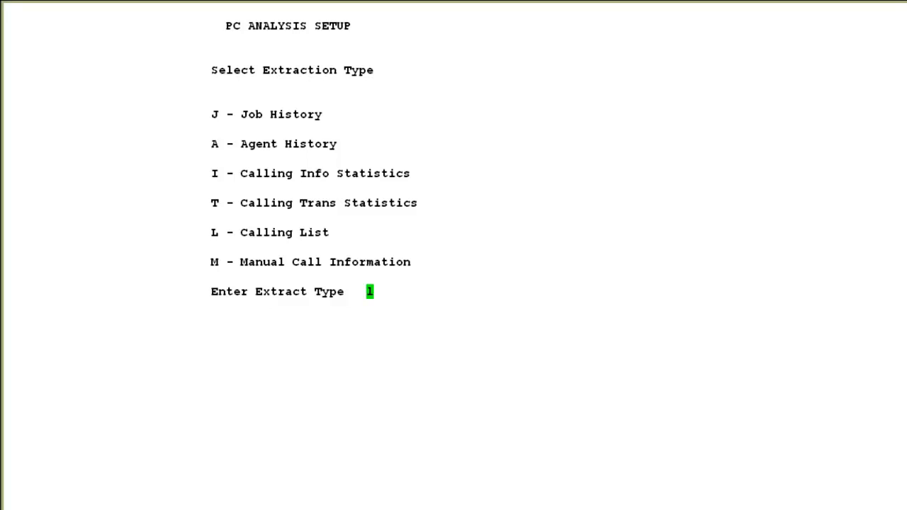
# Step: Set the extraction type to Calling List, with list1 as input file and test1 as output file
pyautogui.write('L')
pyautogui.press('Return')
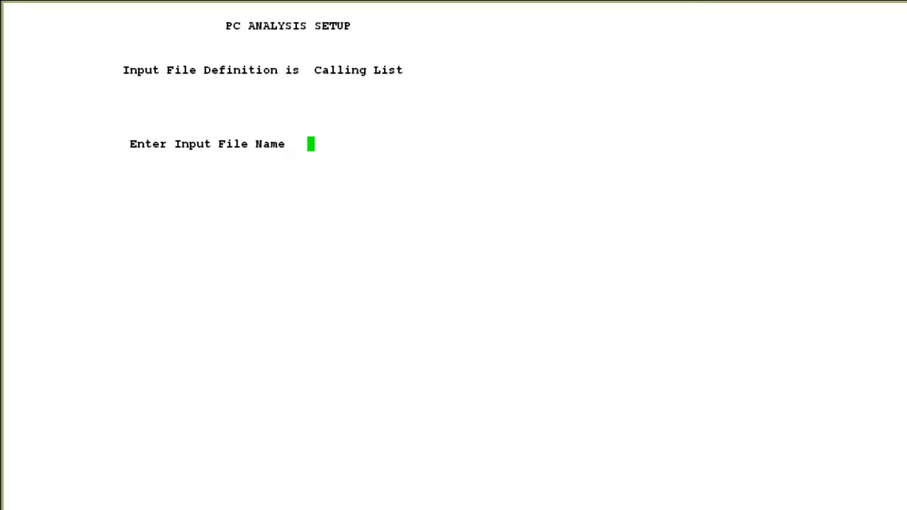
pyautogui.write('list1')
pyautogui.press('Return')
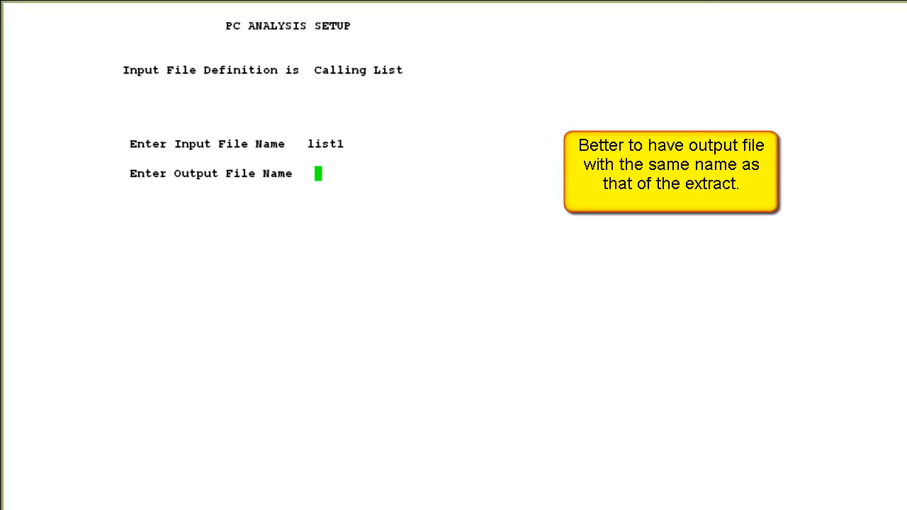
pyautogui.write('test1')
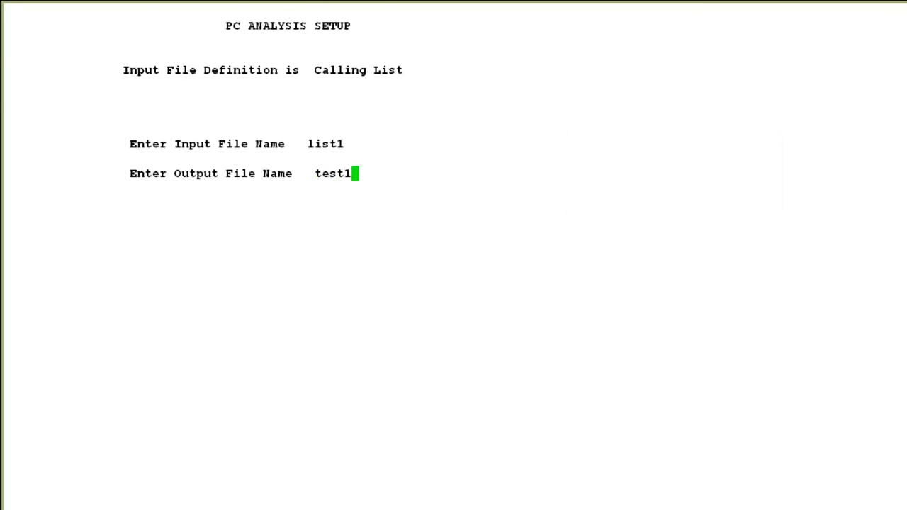
pyautogui.press('Return')
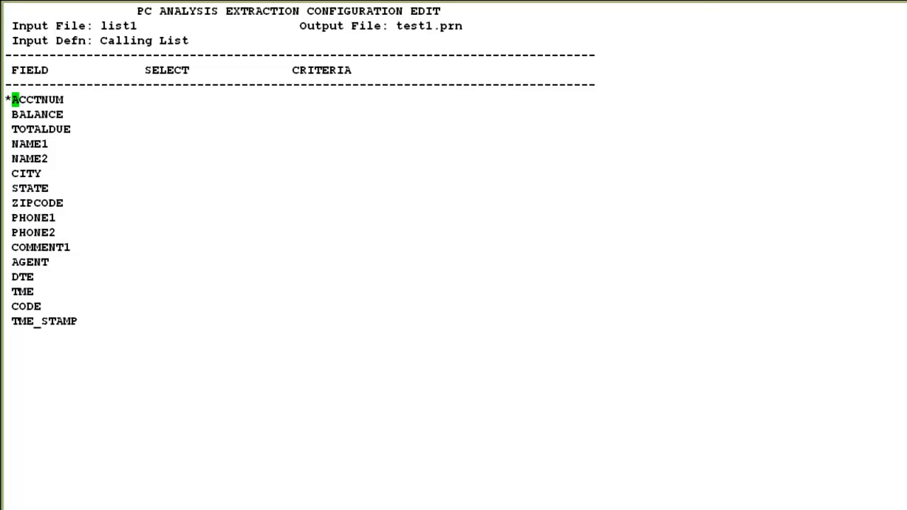
# Step: Number the output fields ACCTNUM 1, BALANCE 2, NAME1 3 and NAME2 4 in the selection
pyautogui.write('1')
pyautogui.press('Return')
pyautogui.press('Down')
pyautogui.press('Tab')
pyautogui.write('2')
pyautogui.press('Return')
pyautogui.press('Down')
pyautogui.press('Down')
pyautogui.press('Tab')
pyautogui.write('3')
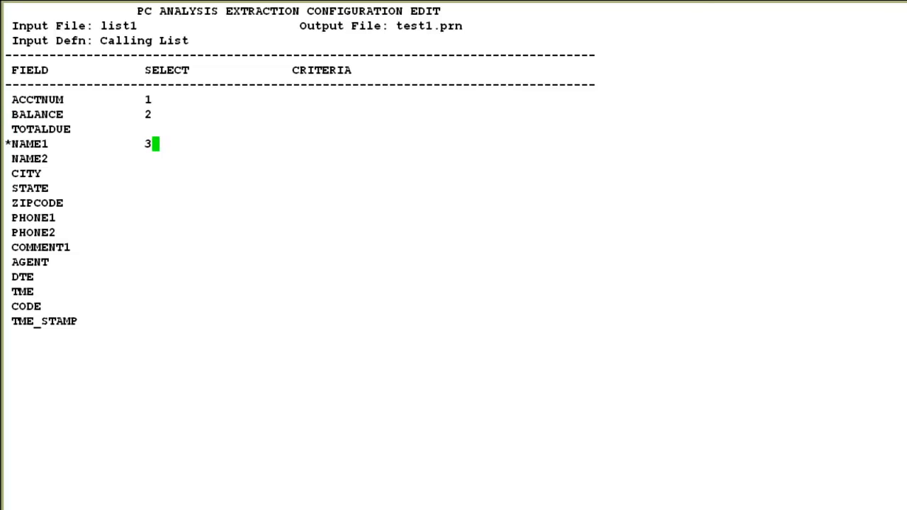
pyautogui.press('Return')
pyautogui.press('Down')
pyautogui.press('Tab')
pyautogui.write('4')
pyautogui.press('Return')
# Step: Number the output fields PHONE1 5, PHONE2 6, AGENT 7, DTE 8, TME 9 and CODE 10 in the selection
pyautogui.press('Down')
pyautogui.press('Down')
pyautogui.press('Down')
pyautogui.press('Down')
pyautogui.press('Tab')
pyautogui.write('5')
pyautogui.press('Return')
pyautogui.press('Down')
pyautogui.press('Tab')
pyautogui.write('6')
pyautogui.press('Return')
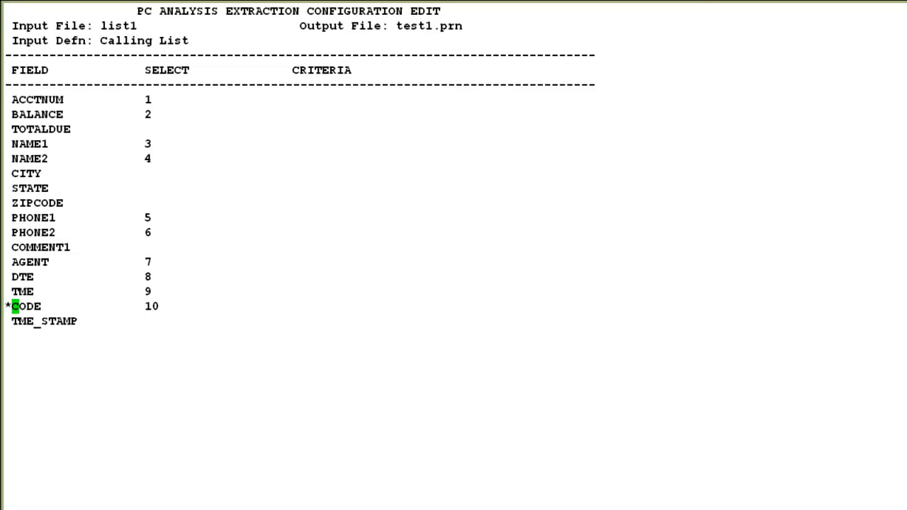
# Step: On the second page of fields, select COUNTER as output field 11 and ENTRYDATE as 12
pyautogui.hotkey('ctrl', 'n')
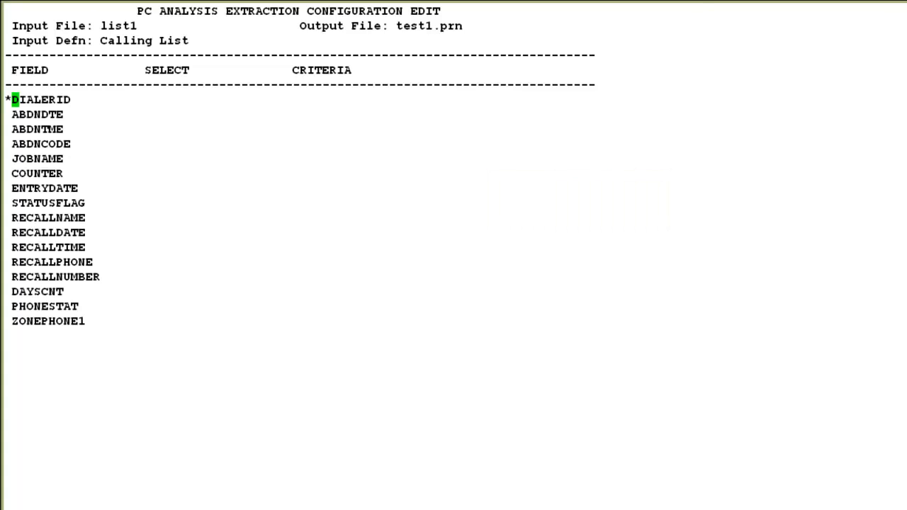
pyautogui.write('11')
pyautogui.press('Return')
pyautogui.press('Down')
pyautogui.write('12')
pyautogui.press('Return')
# Step: Select RECALLNAME as output field 13 and RECALLDATE as output field 14
pyautogui.press('Down')
pyautogui.press('Down')
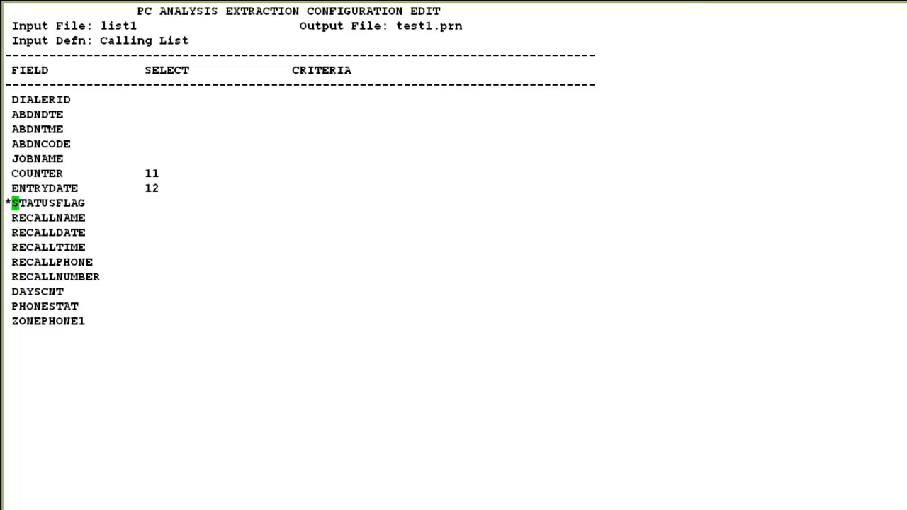
pyautogui.press('Tab')
pyautogui.write('13')
pyautogui.press('Return')
pyautogui.press('Down')
pyautogui.press('Tab')
pyautogui.write('14')
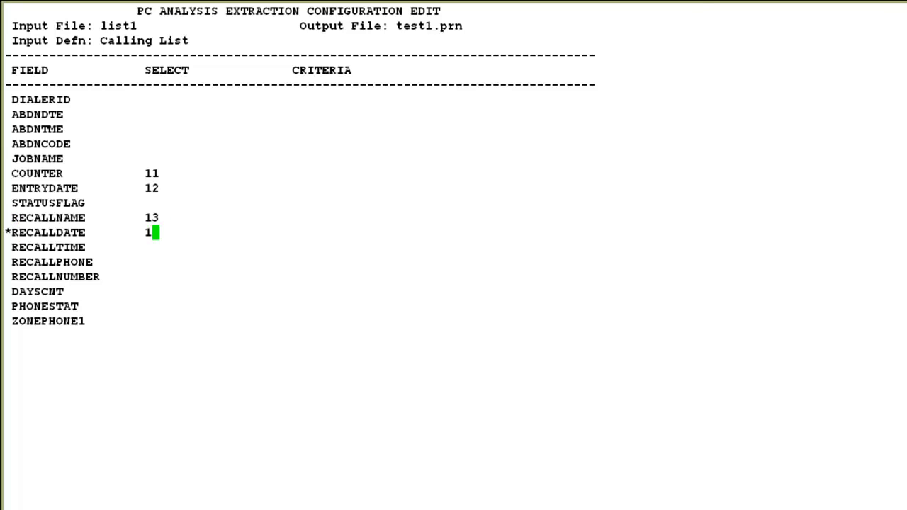
pyautogui.press('Return')
# Step: Select RECALLTIME, RECALLPHONE and RECALLNUMBER as output fields 15, 16 and 17
pyautogui.press('Down')
pyautogui.press('Tab')
pyautogui.write('15')
pyautogui.press('Return')
pyautogui.press('Down')
pyautogui.press('Tab')
pyautogui.write('16')
pyautogui.press('Return')
pyautogui.press('Down')
pyautogui.press('Tab')
pyautogui.write('17')
pyautogui.press('Return')
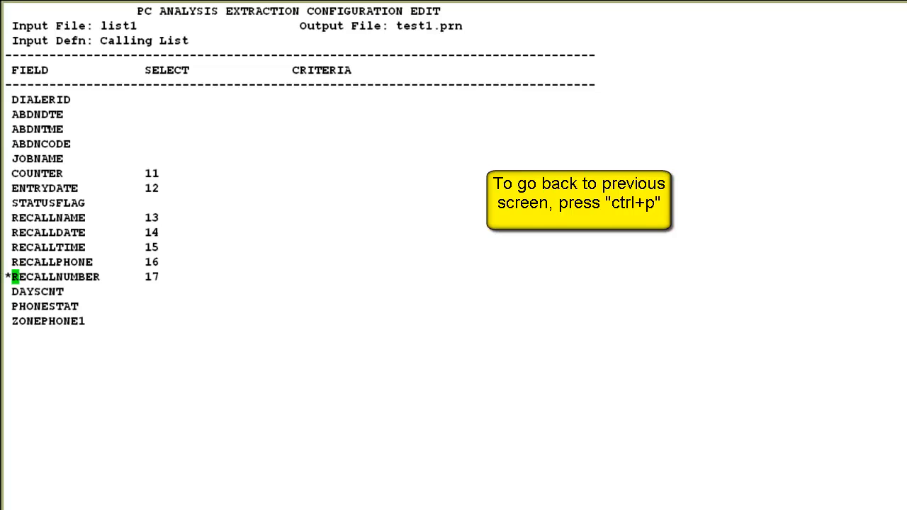
# Step: Return to the first page of fields and set the criteria of the DTE field to $TODAY
pyautogui.hotkey('ctrl', 'p')
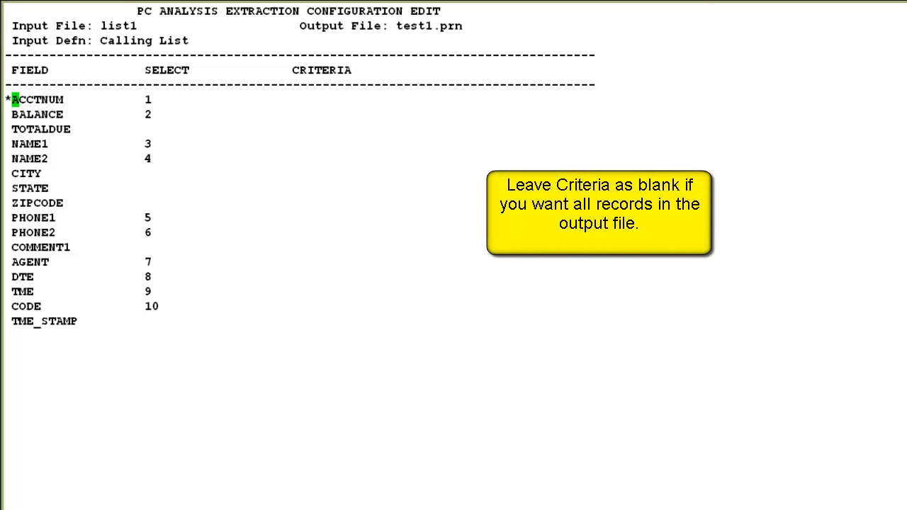
pyautogui.press('Down')
pyautogui.press('Down')
pyautogui.press('Down')
pyautogui.press('Down')
pyautogui.press('Down')
pyautogui.press('Down')
pyautogui.press('Down')
pyautogui.press('Down')
pyautogui.press('Down')
pyautogui.press('Down')
pyautogui.press('Down')
pyautogui.press('Down')
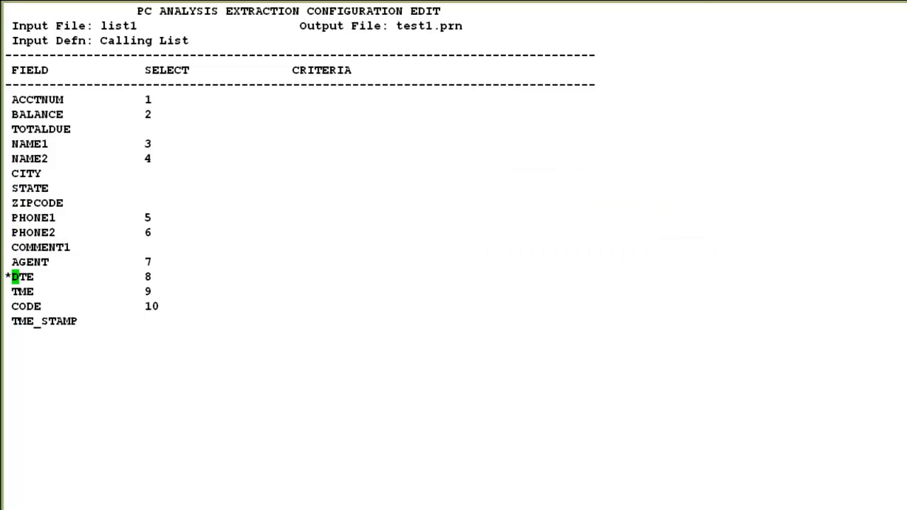
pyautogui.press('Return')
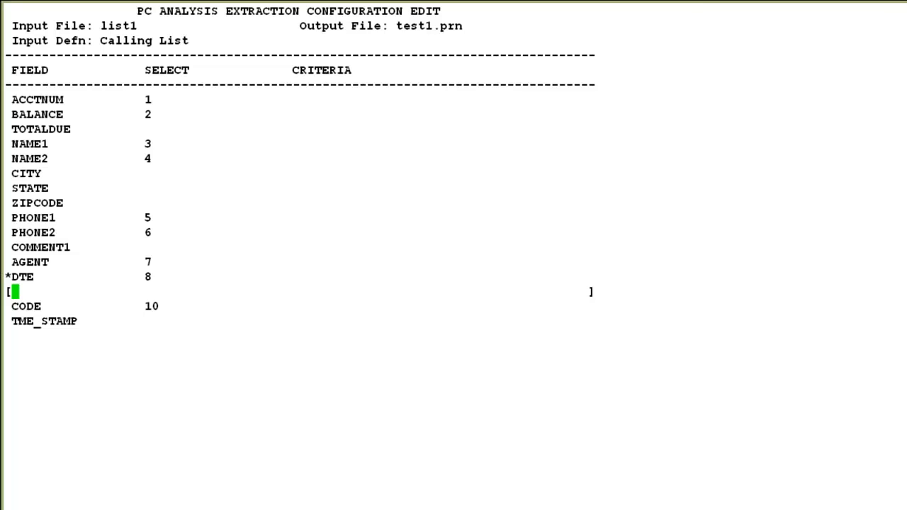
pyautogui.write('$TODAY')
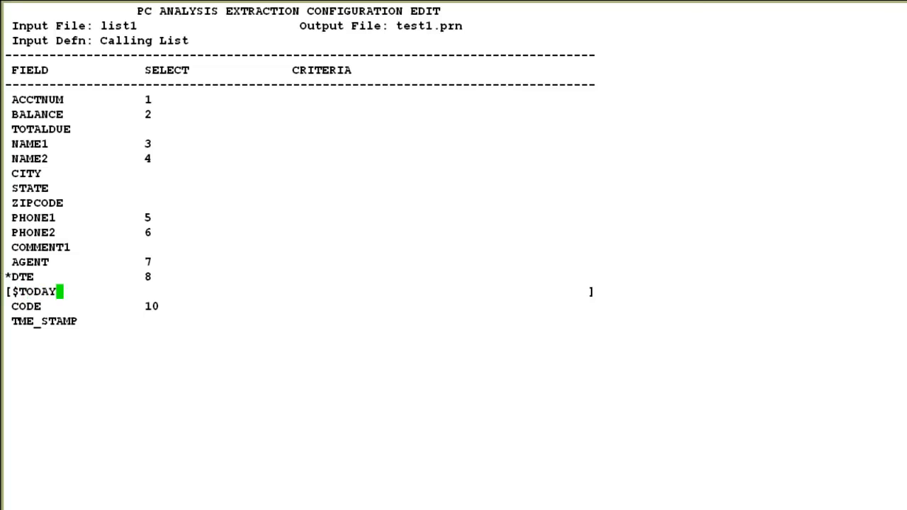
pyautogui.press('Return')
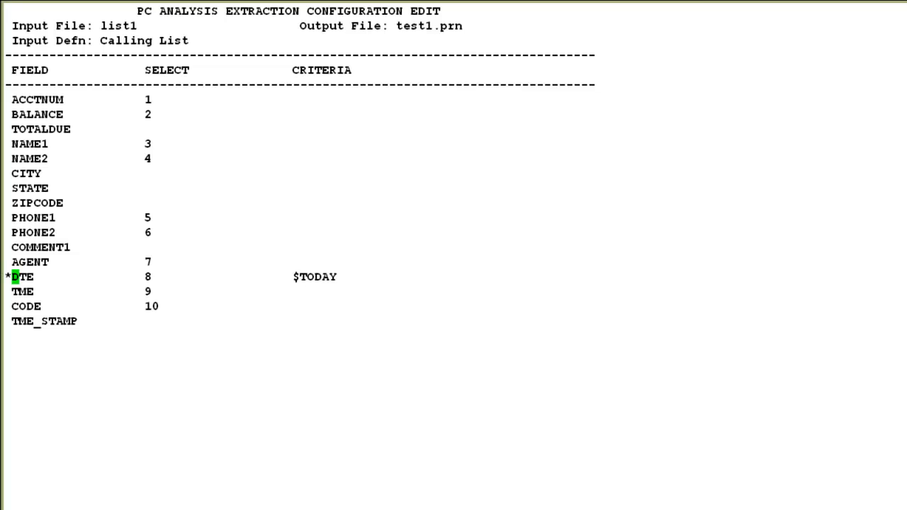
# Step: Set the criteria of the CODE field to 24
pyautogui.press('Down')
pyautogui.press('Down')
pyautogui.press('Return')
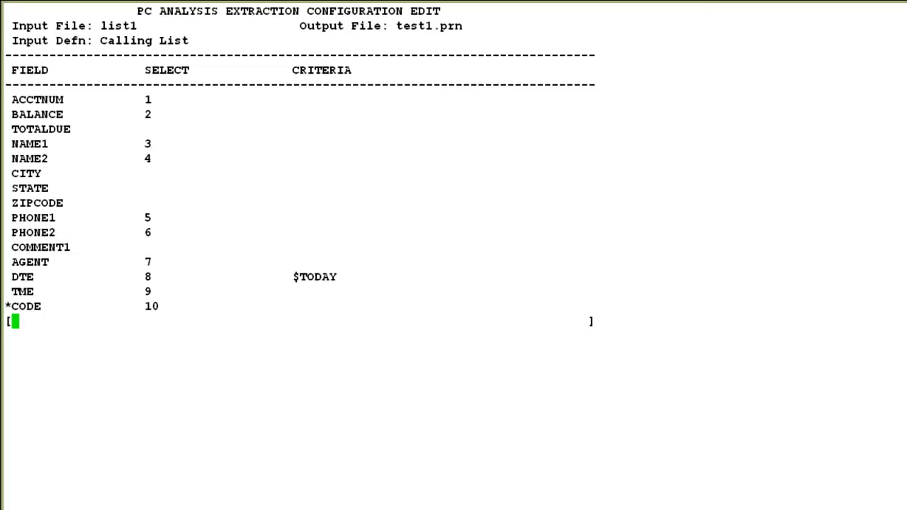
pyautogui.write('24')
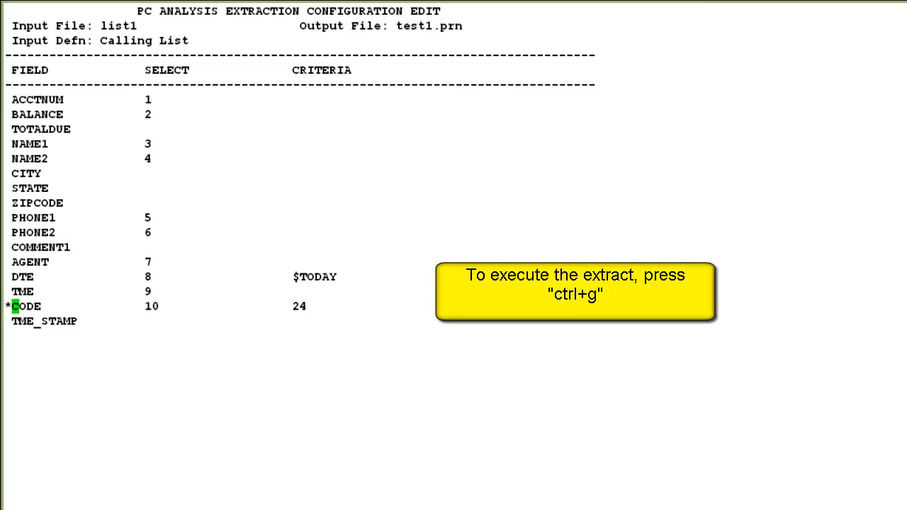
# Step: Finish the extract configuration, run the extraction immediately and return to the list of extracts
pyautogui.hotkey('ctrl', 'g')
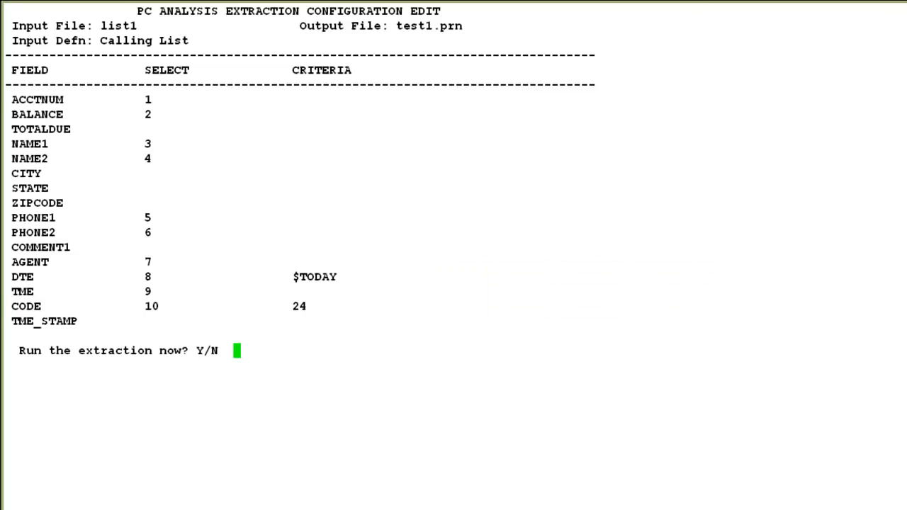
pyautogui.write('y')
pyautogui.press('Return')
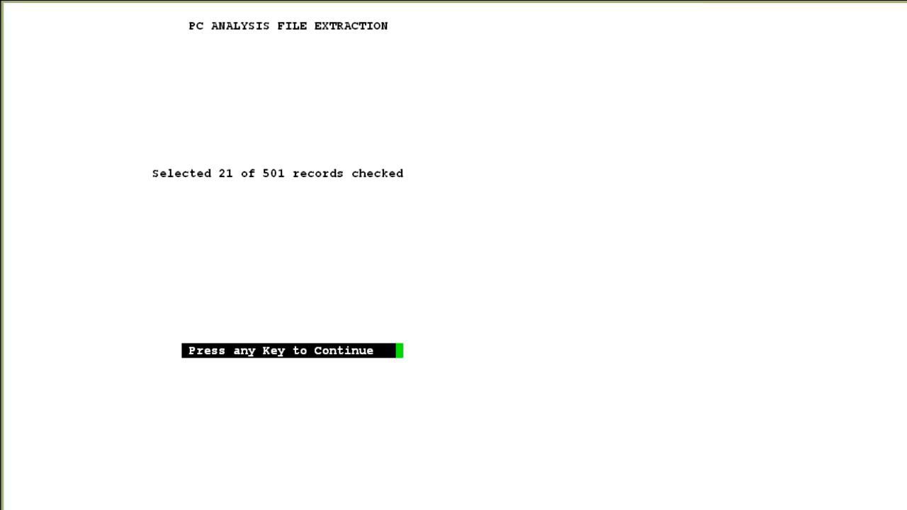
pyautogui.press('Return')
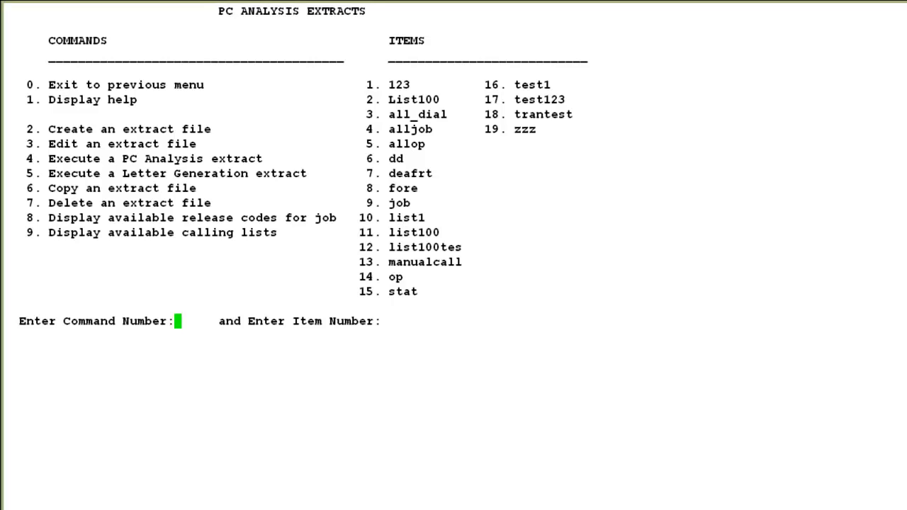
# Step: Switch from the extracts to the PC Analysis tools and choose to view or print the test1 extract file
pyautogui.write('0')
pyautogui.press('Return')
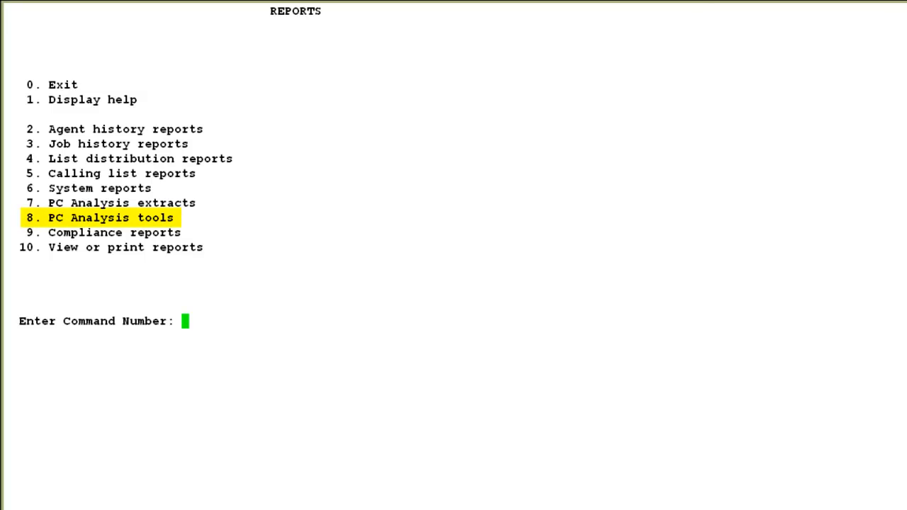
pyautogui.write('8')
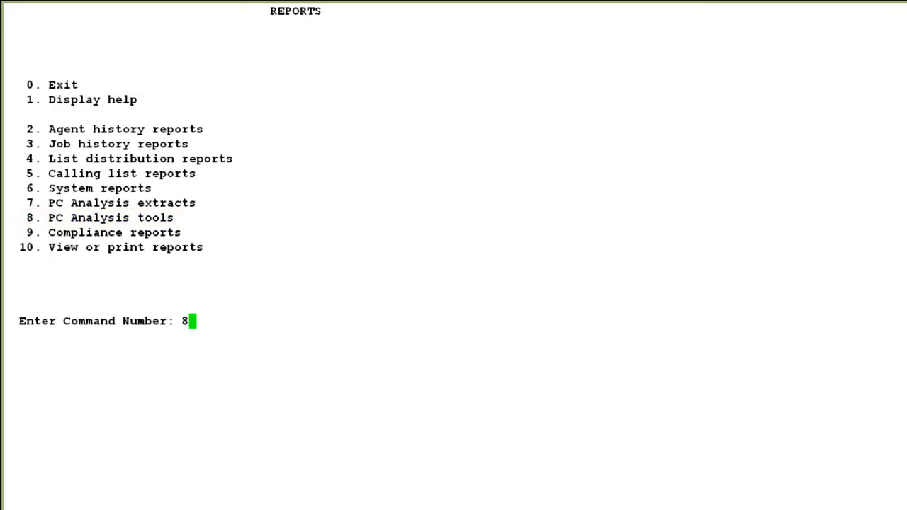
pyautogui.press('Return')
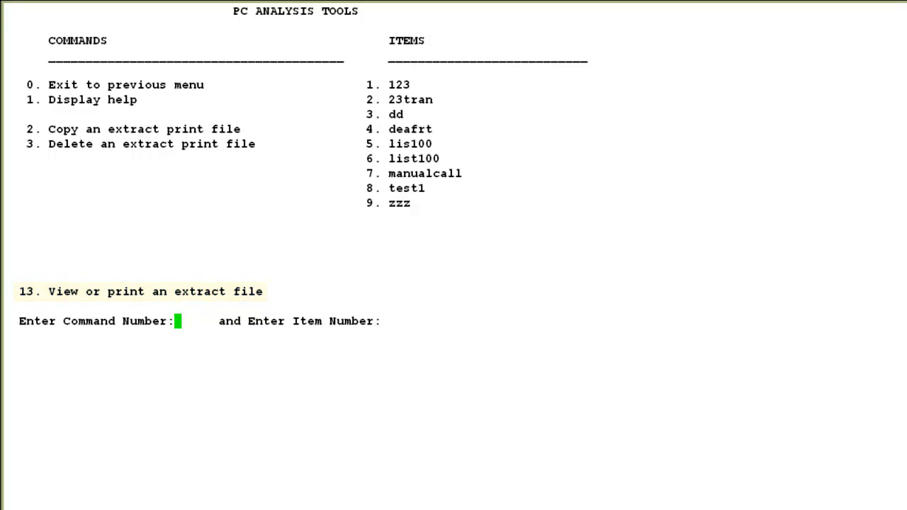
pyautogui.write('13')
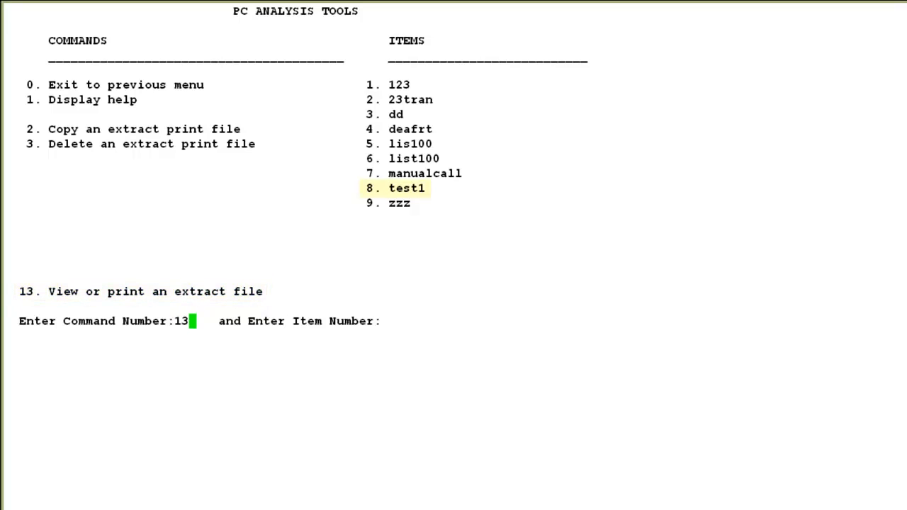
pyautogui.press('Return')
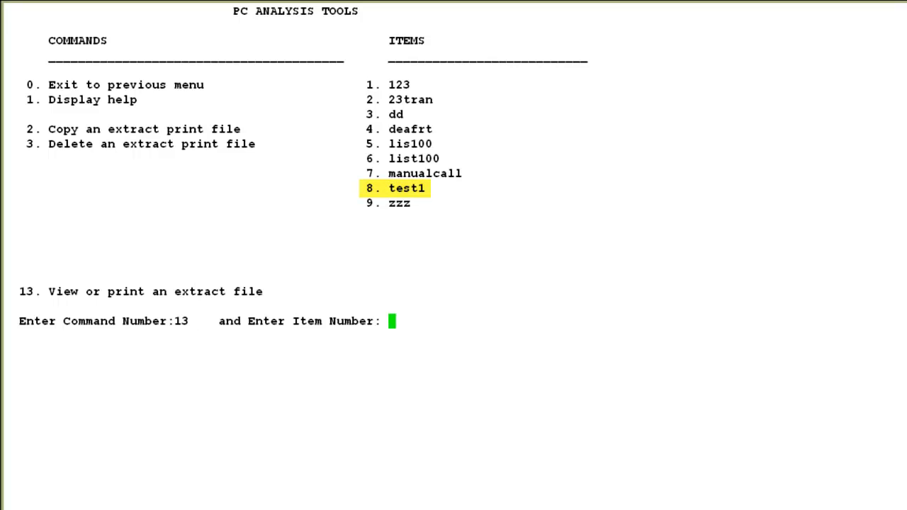
pyautogui.write('8')
pyautogui.press('Return')
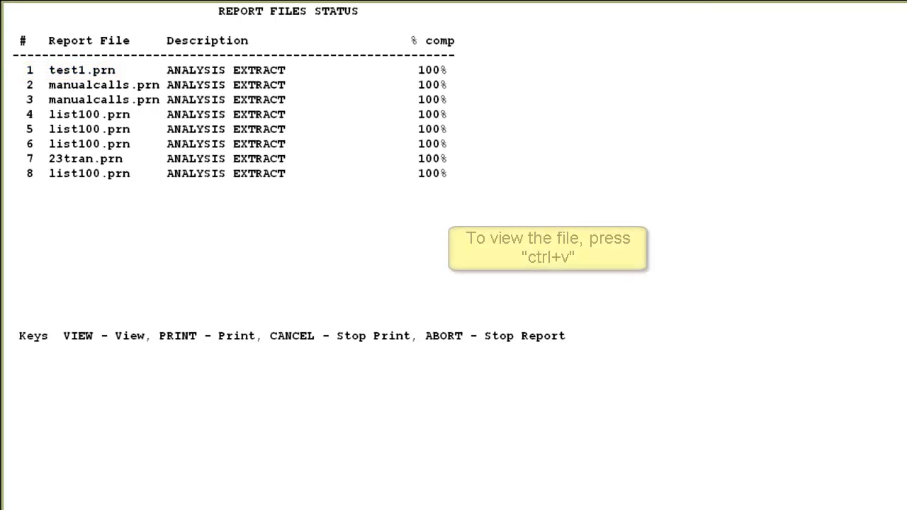
# Step: View the contents of the test1.prn analysis extract report
pyautogui.hotkey('ctrl', 'v')
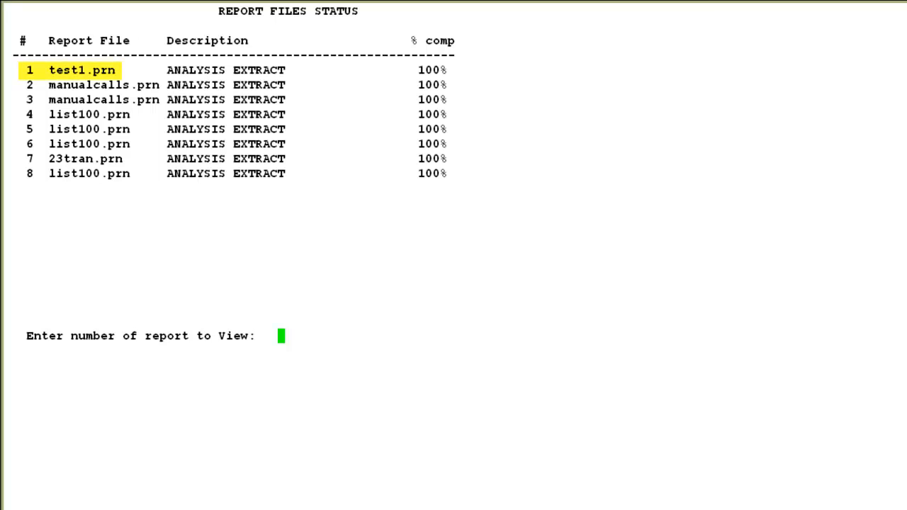
pyautogui.write('1')
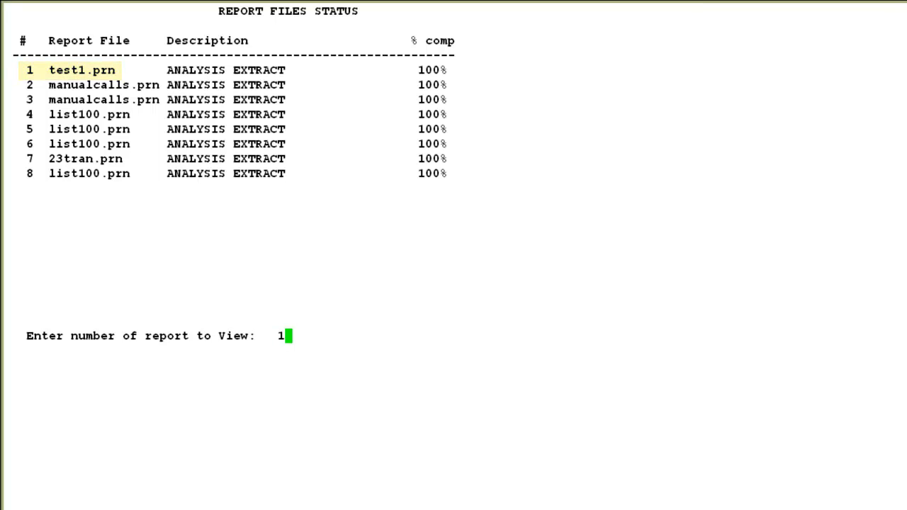
pyautogui.press('Return')
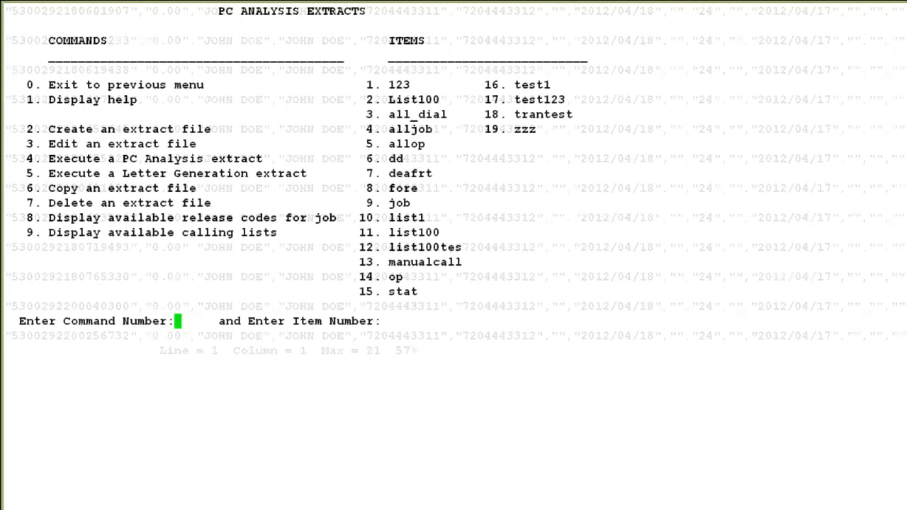
# Step: Create a new extract file named test2 and set its extraction type to Calling Trans Statistics
pyautogui.write('2')
pyautogui.press('Return')
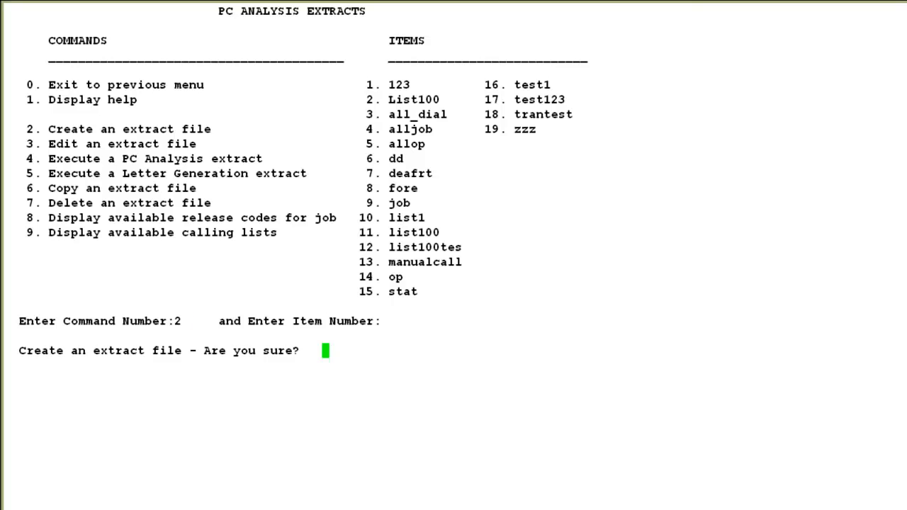
pyautogui.write('y')
pyautogui.press('Return')
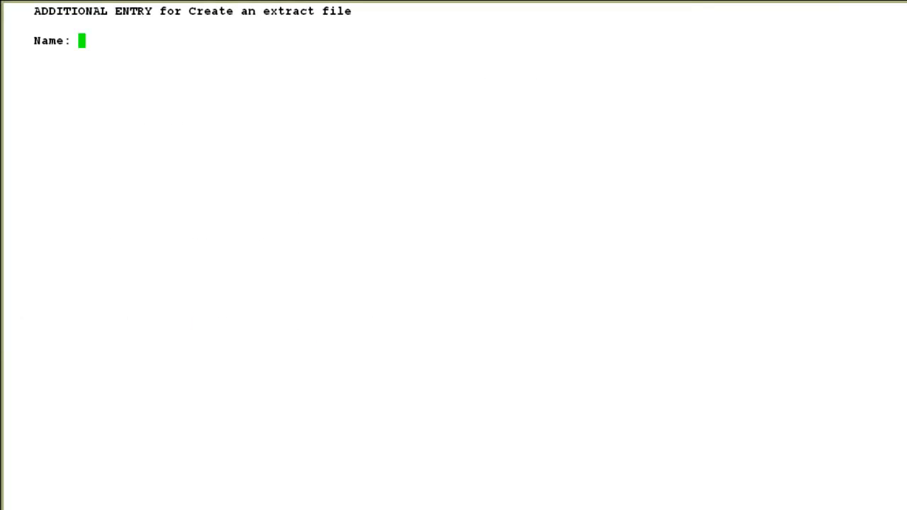
pyautogui.write('test2')
pyautogui.press('Return')
pyautogui.write('Y')
pyautogui.press('Return')
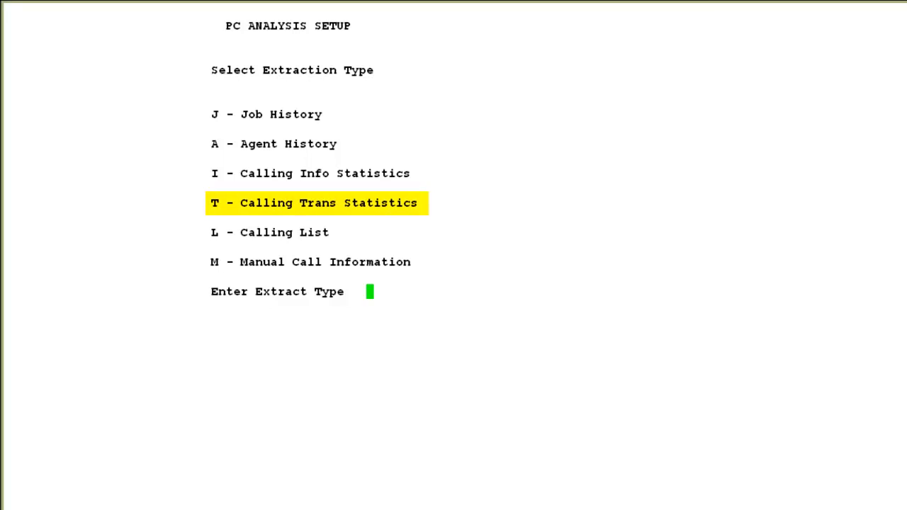
pyautogui.write('t')
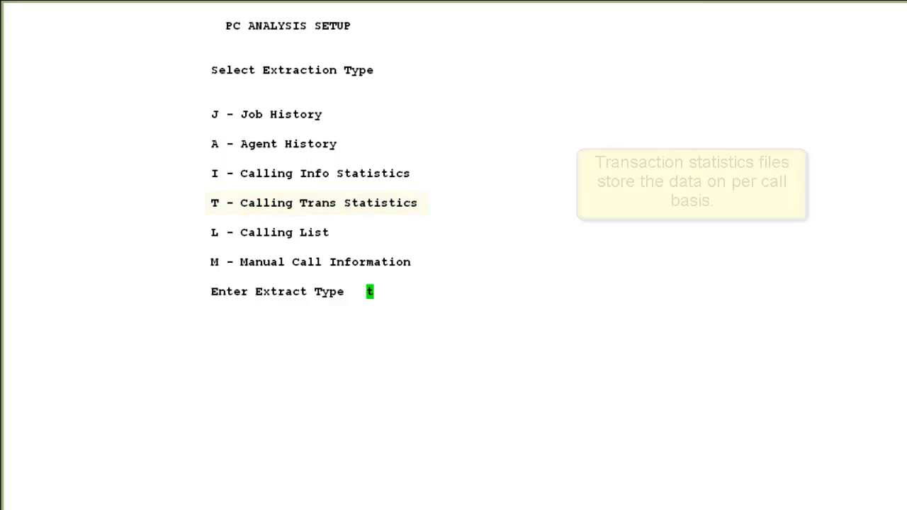
pyautogui.press('Return')
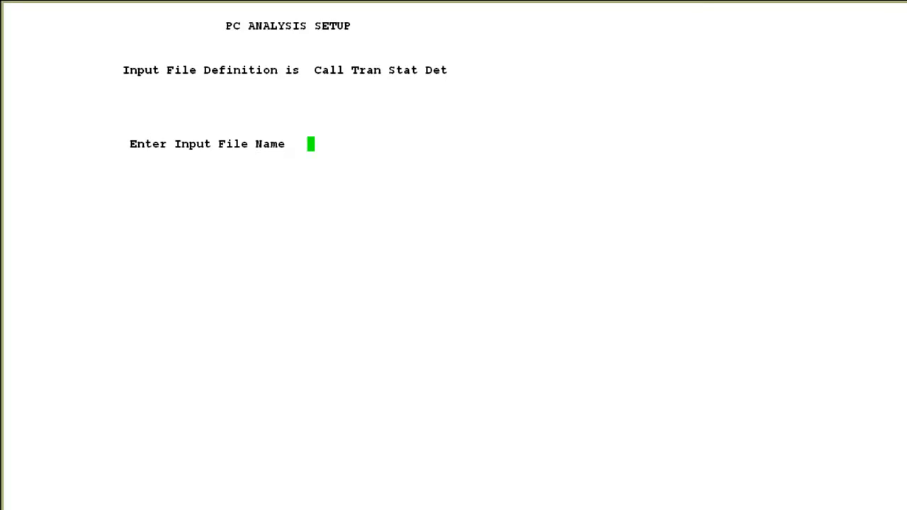
# Step: Set the extract's input file to ALL and its output file name to test2
pyautogui.write('26')
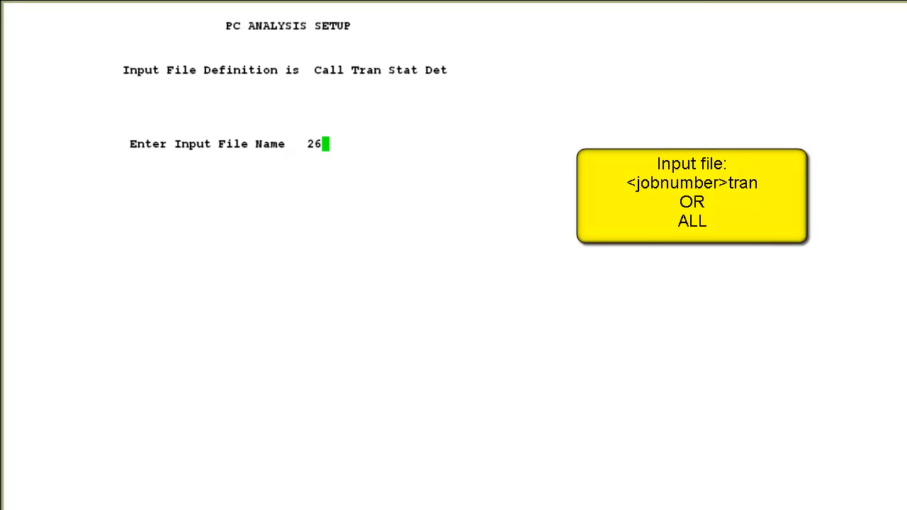
pyautogui.write('tran')
pyautogui.press('Home')
pyautogui.write('ALL')
pyautogui.press('Delete')
pyautogui.press('Delete')
pyautogui.press('BackSpace')
pyautogui.press('Return')
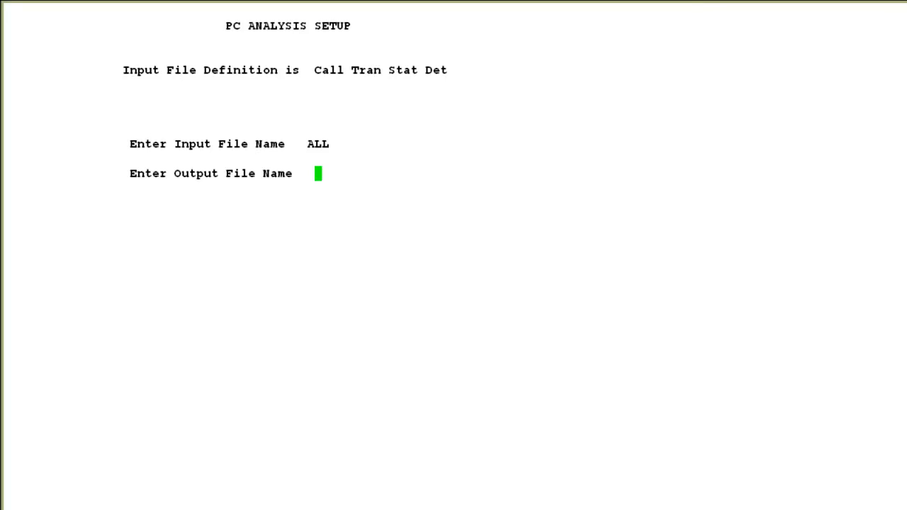
pyautogui.write('test2')
pyautogui.press('Return')
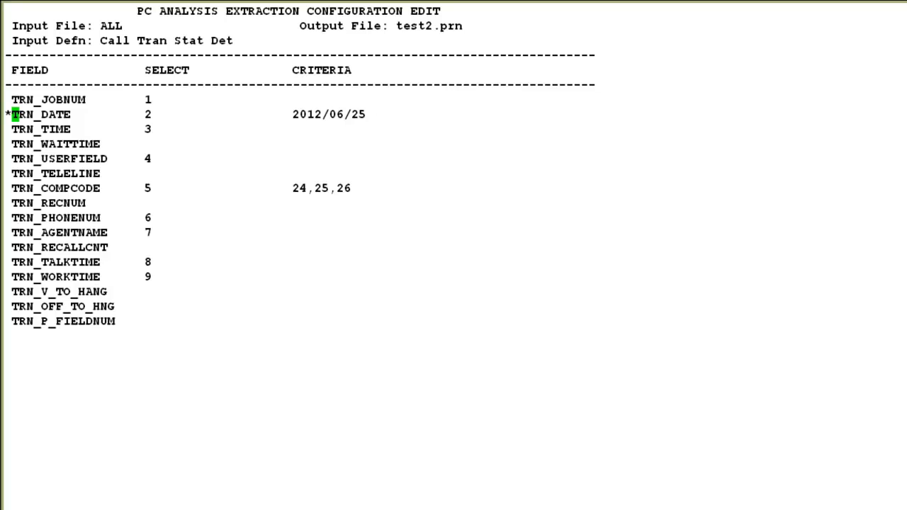
# Step: Finish the test2 extraction configuration and run the extraction immediately
pyautogui.press('F1')
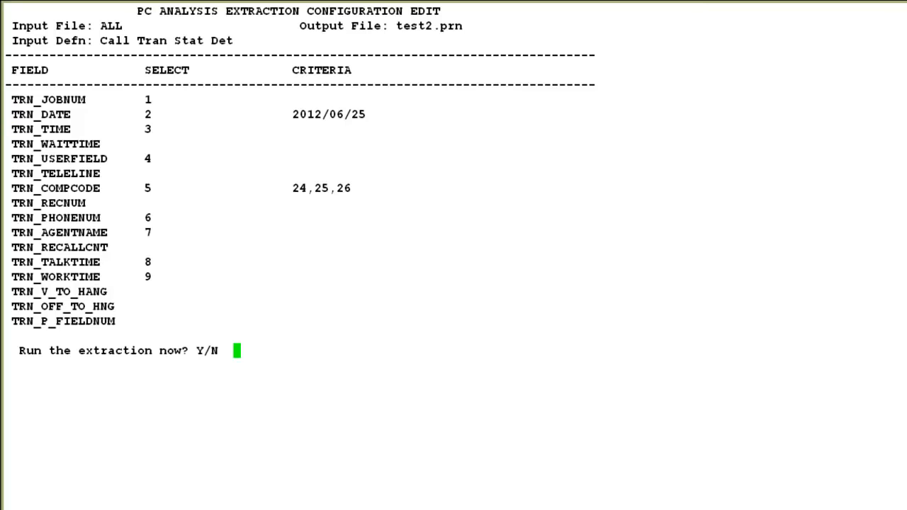
pyautogui.write('y')
pyautogui.press('Return')
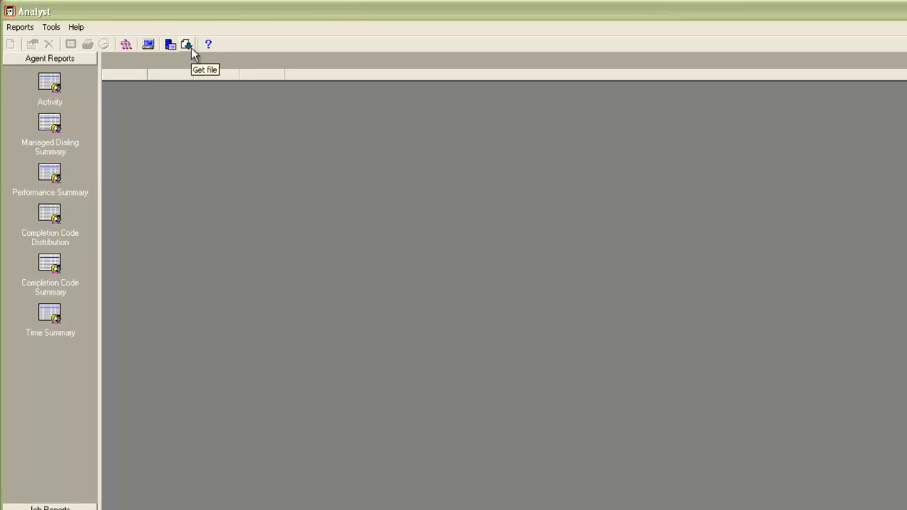
# Step: Switch to Analyst, connect to host IBMSystem205 for file retrieval and sort the remote files by name in descending order
pyautogui.click(191, 49)
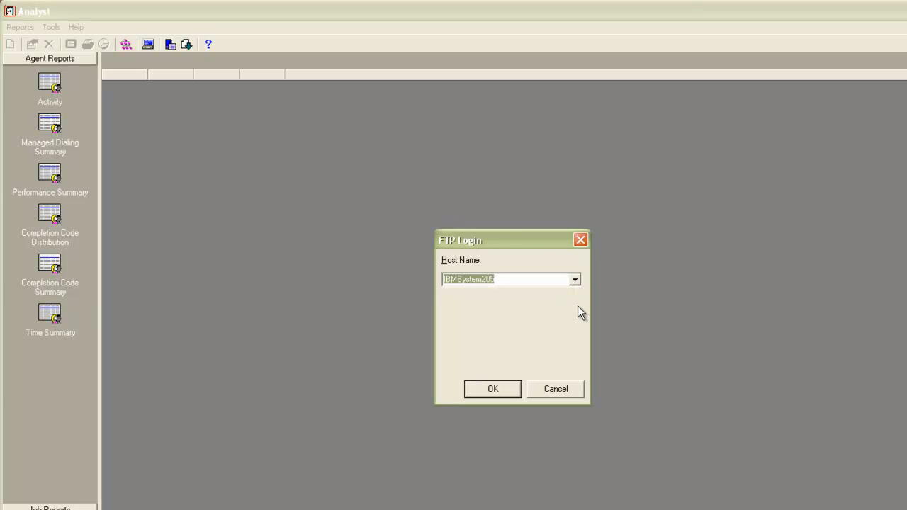
pyautogui.click(494, 392)
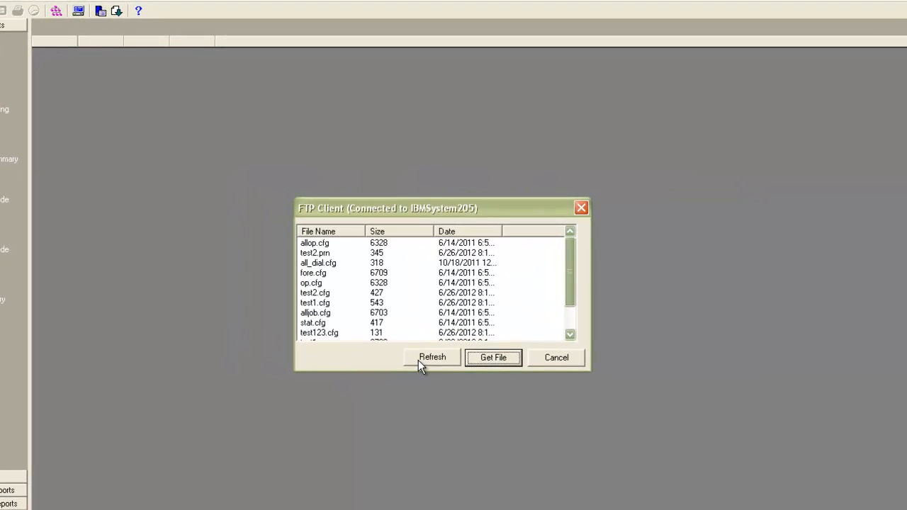
pyautogui.click(339, 234)
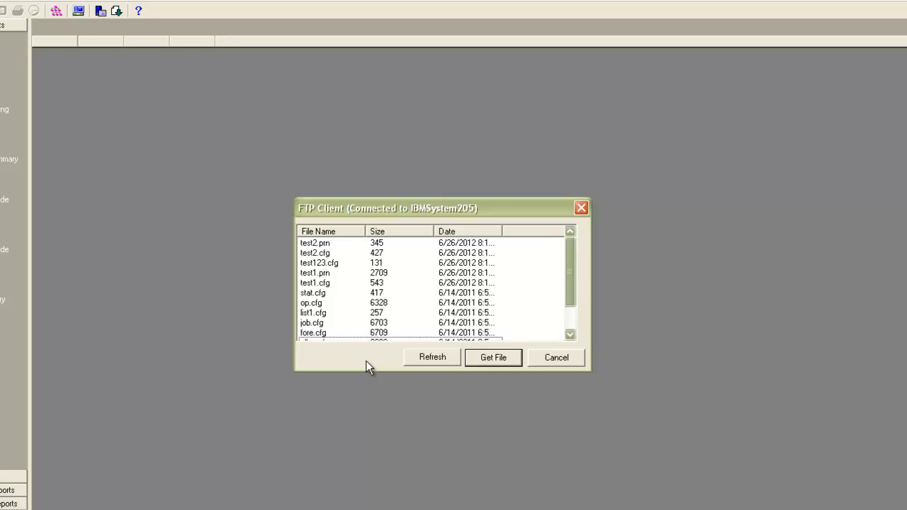
# Step: Download test2.prn and test1.prn from the dialer and save them in the extracts folder
pyautogui.click(326, 243)
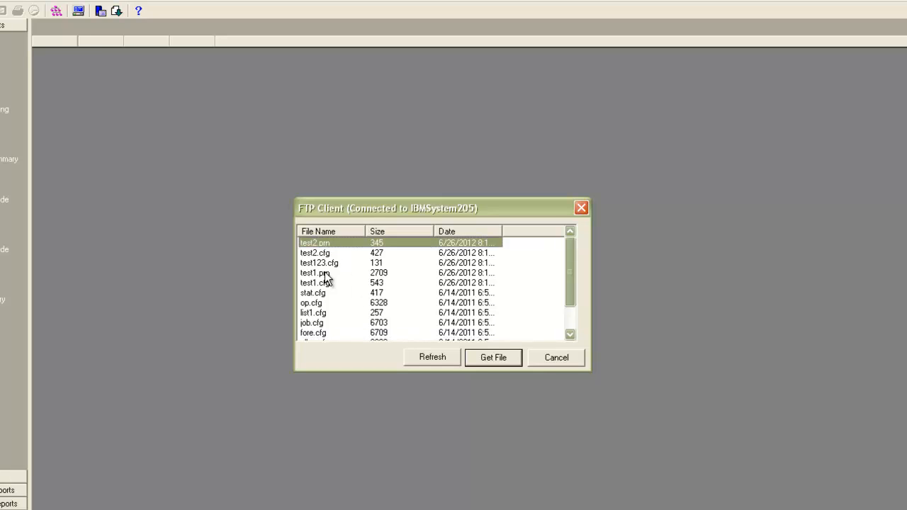
pyautogui.keyDown('ctrl'); pyautogui.click(325, 273); pyautogui.keyUp('ctrl')
pyautogui.click(490, 358)
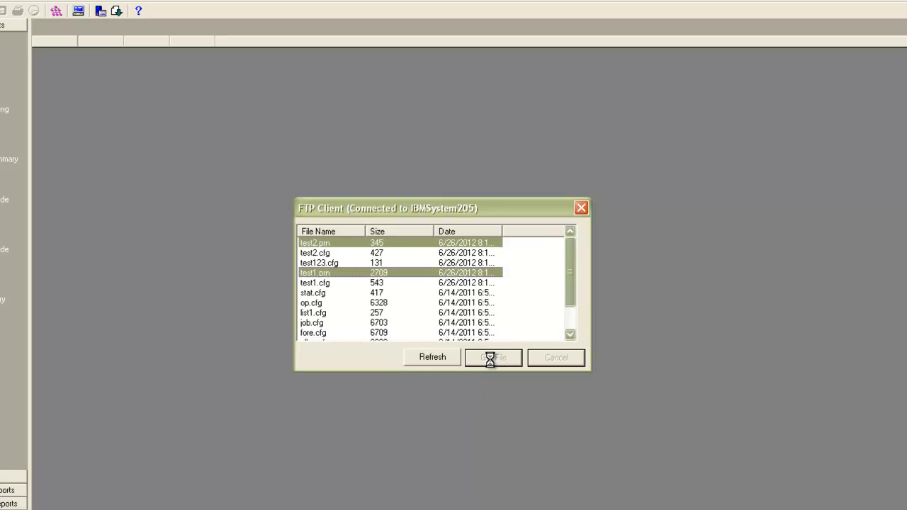
pyautogui.click(648, 442)
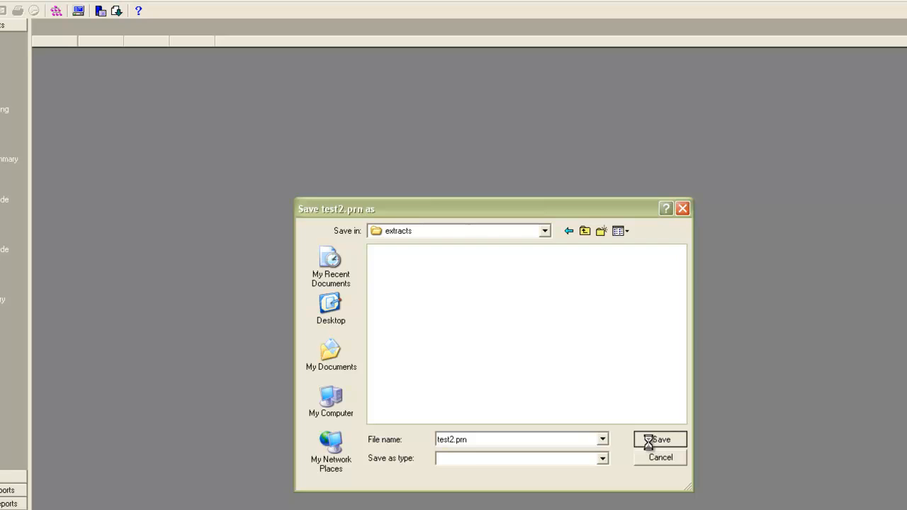
pyautogui.click(653, 440)
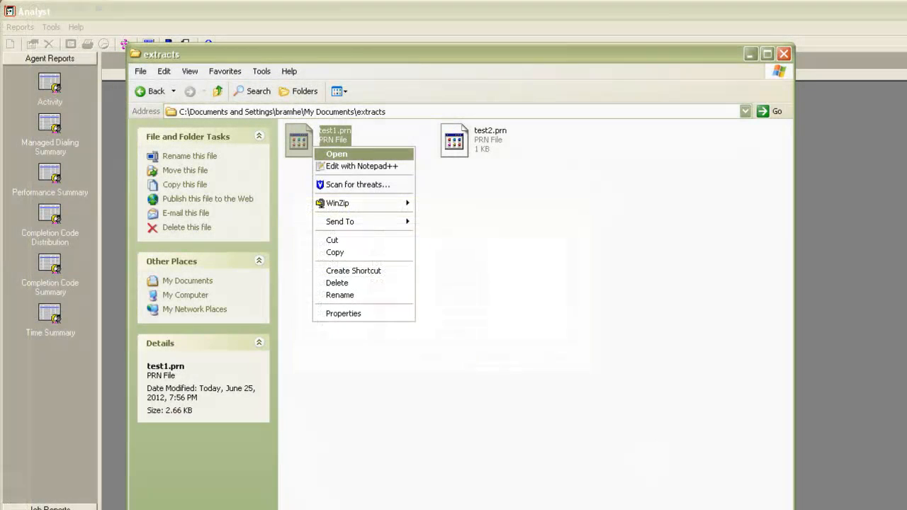
# Step: Open the downloaded test1.prn from the extracts folder in WordPad by selecting the program from a list
pyautogui.click(332, 153)
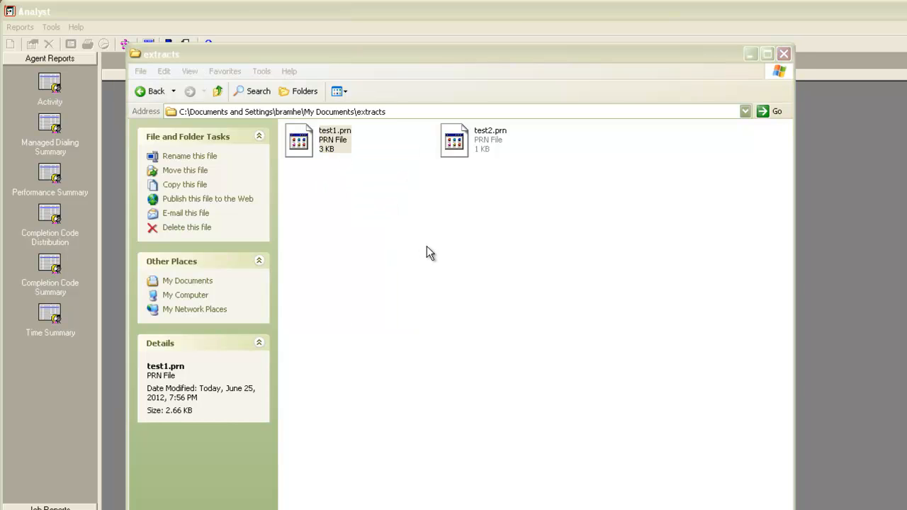
pyautogui.press('Down')
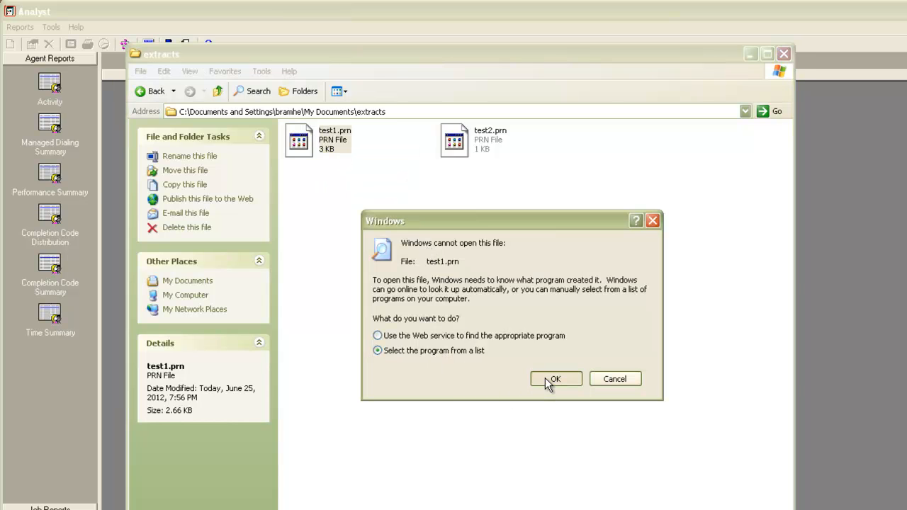
pyautogui.click(550, 378)
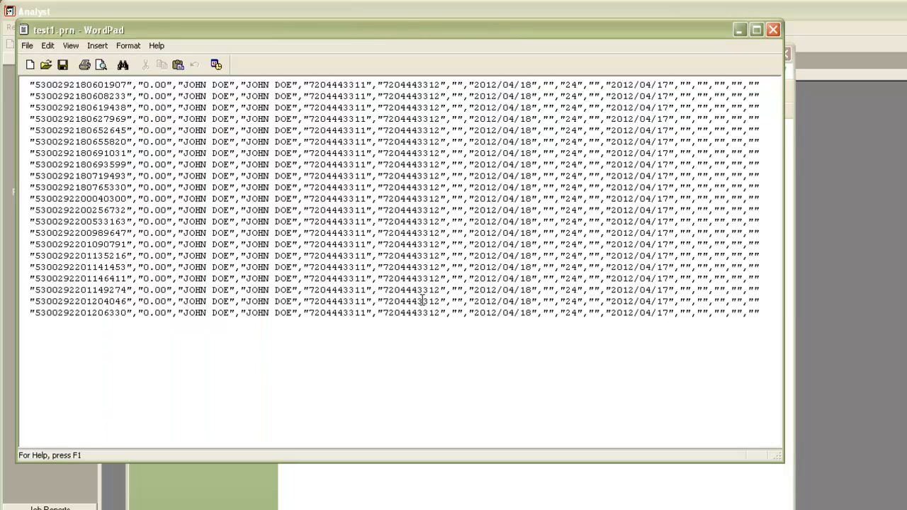